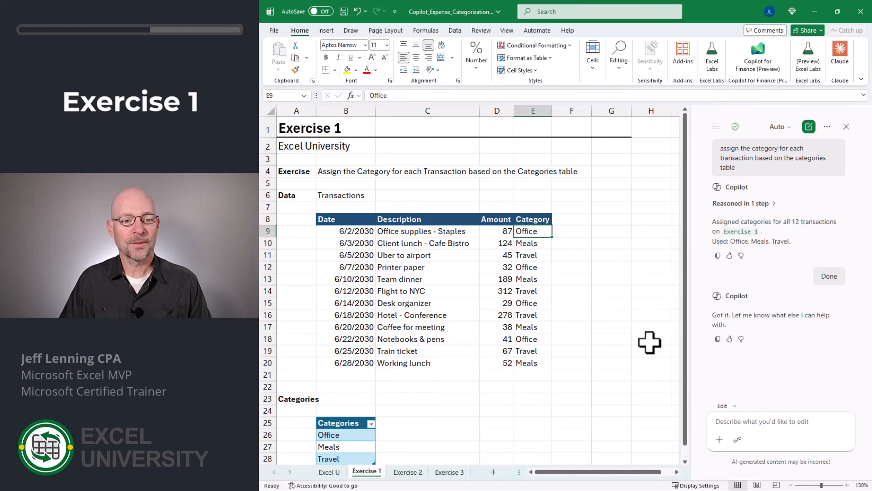
- Review the categories assigned to the transactions in the Category column of the Exercise 1 sheet
{"action": "key", "text": "Down"}
{"action": "key", "text": "Down"}
{"action": "key", "text": "Down"}
{"action": "key", "text": "Down"}
{"action": "key", "text": "Down"}
{"action": "key", "text": "Down"}
{"action": "key", "text": "Up"}
{"action": "key", "text": "Up"}
{"action": "key", "text": "Up"}
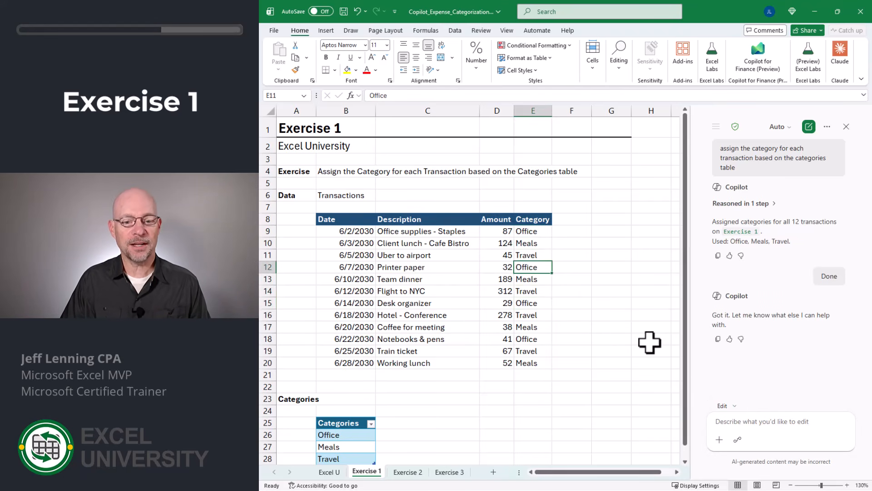
{"action": "key", "text": "Up"}
{"action": "key", "text": "Up"}
{"action": "key", "text": "Up"}
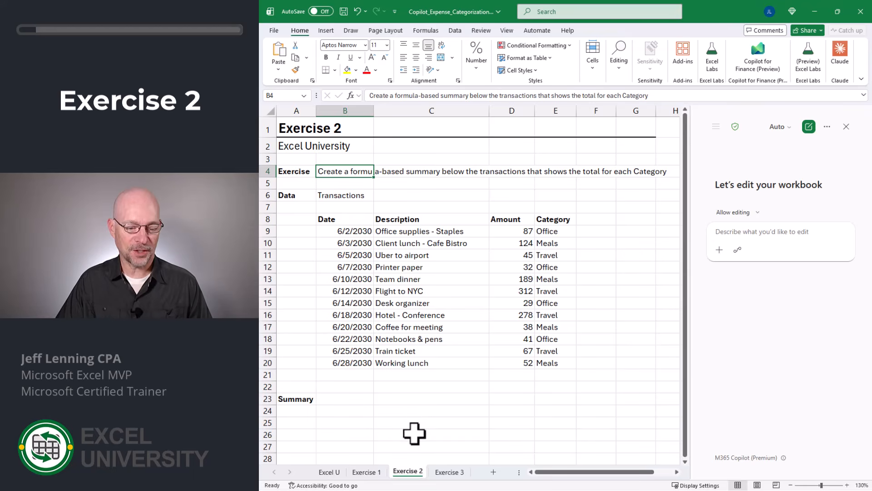
- Have Copilot create a formula-based summary below the transactions that shows the total for each Category, and accept its edits
{"action": "left_click", "coordinate": [762, 248]}
{"action": "type", "text": "Create a formula-based summary below the transactions that shows the total for each Category"}
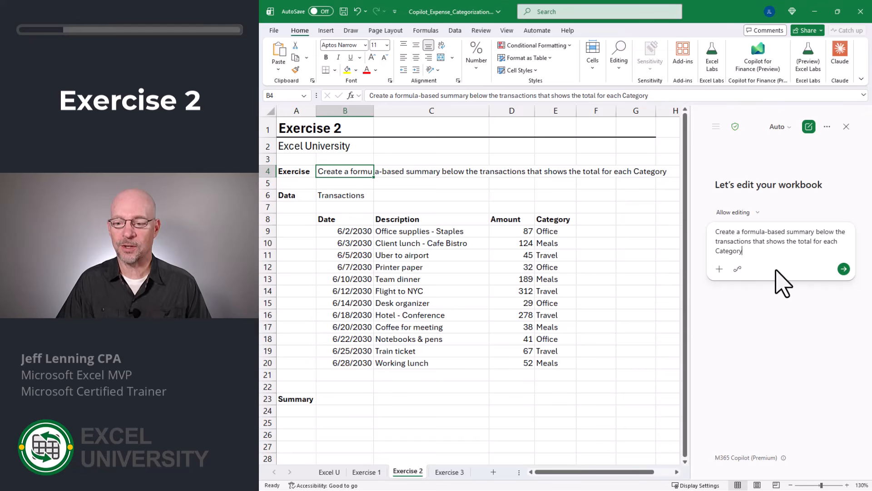
{"action": "left_click", "coordinate": [844, 270]}
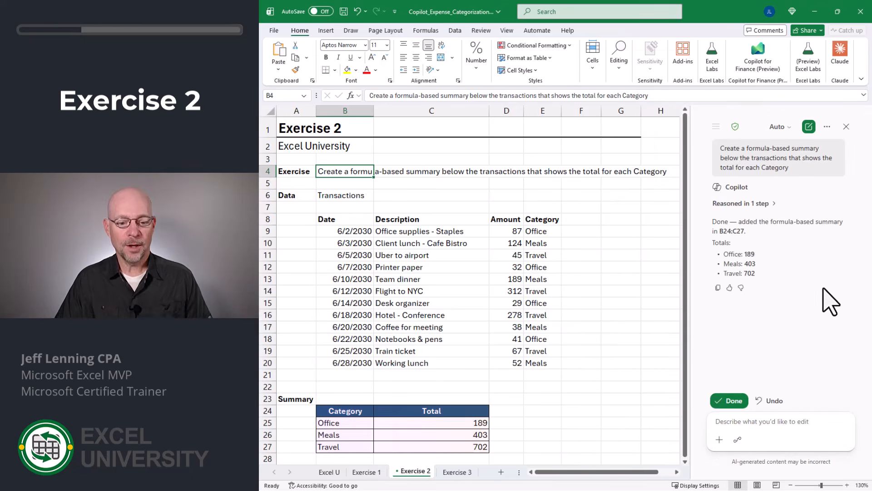
{"action": "left_click", "coordinate": [730, 401]}
- Inspect the summary's category labels and the SUMIF formula behind the Office total, leaving the formula unedited
{"action": "scroll", "coordinate": [609, 330], "scroll_direction": "down", "scroll_amount": 1}
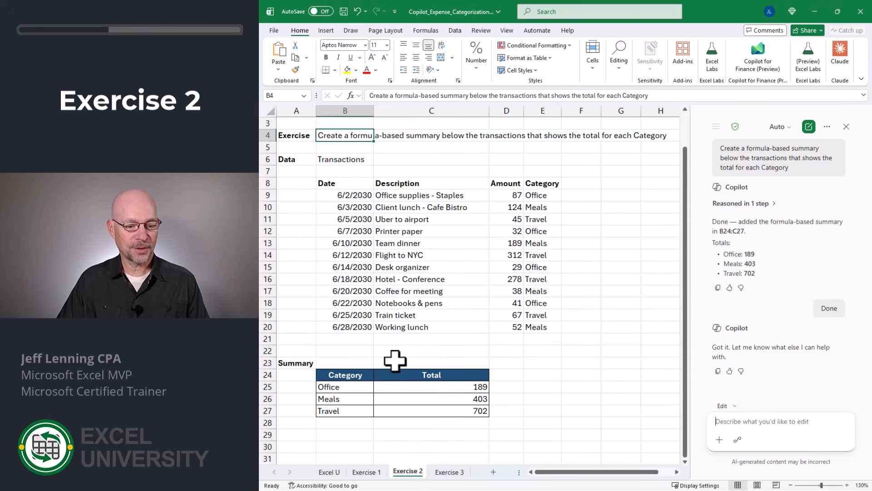
{"action": "left_click_drag", "start_coordinate": [348, 390], "coordinate": [350, 409]}
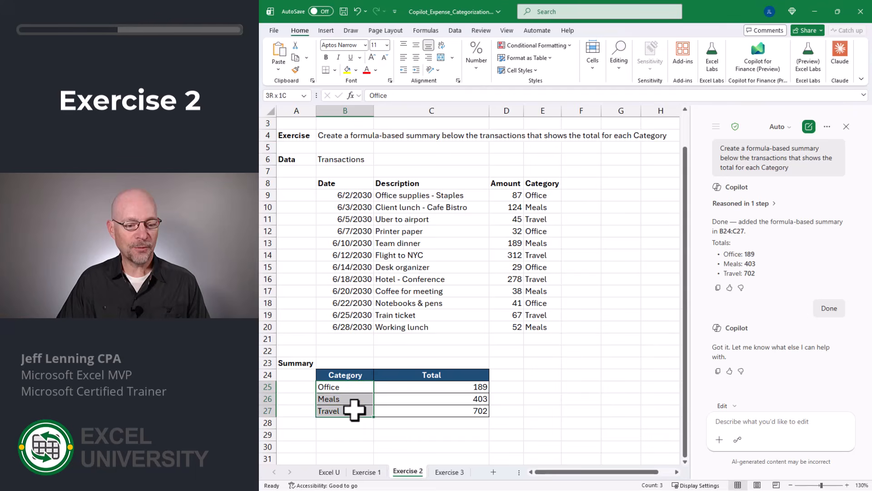
{"action": "left_click", "coordinate": [410, 389]}
{"action": "key", "text": "F2"}
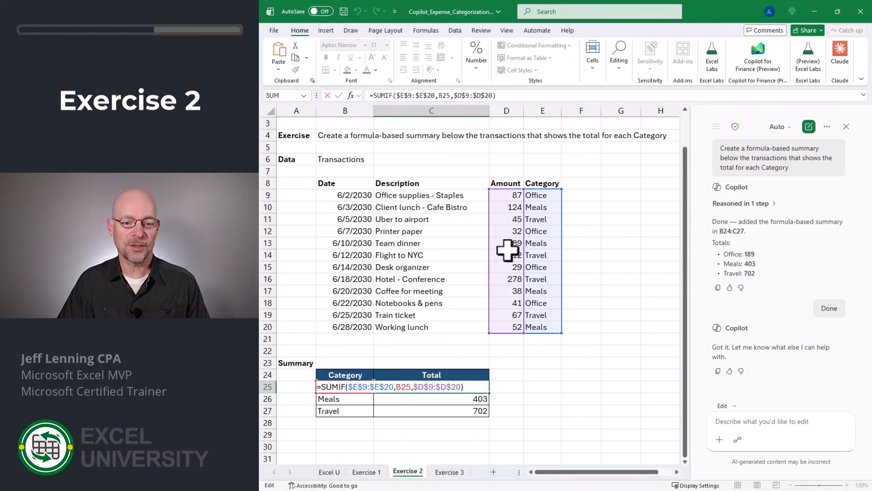
{"action": "key", "text": "Escape"}
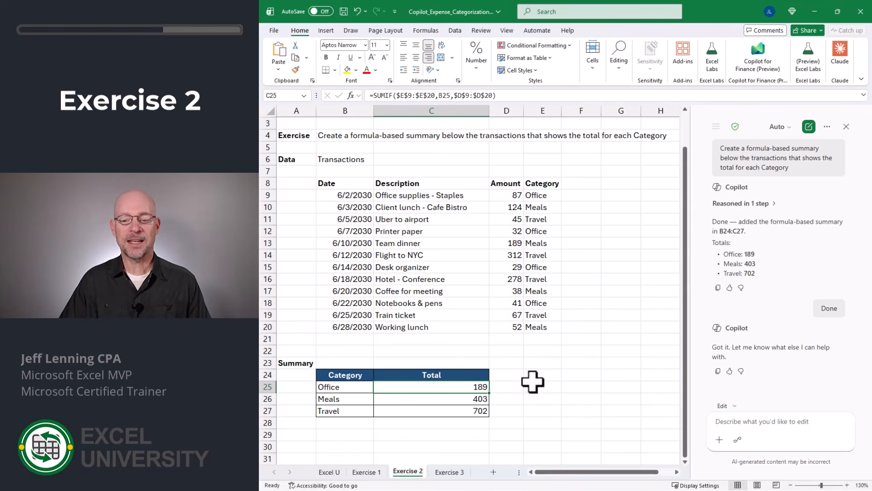
- Add a grand total in C28 below the category totals with =SUM(C25:C27)
{"action": "left_click", "coordinate": [464, 422]}
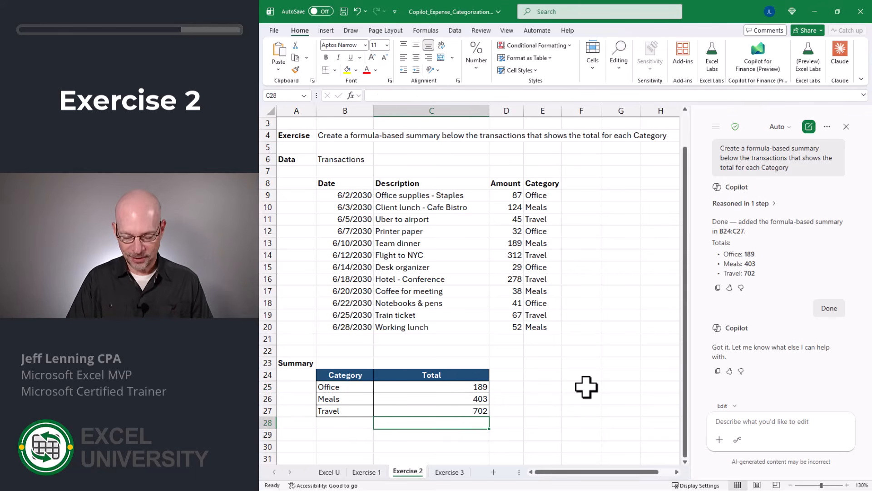
{"action": "key", "text": "alt+equal"}
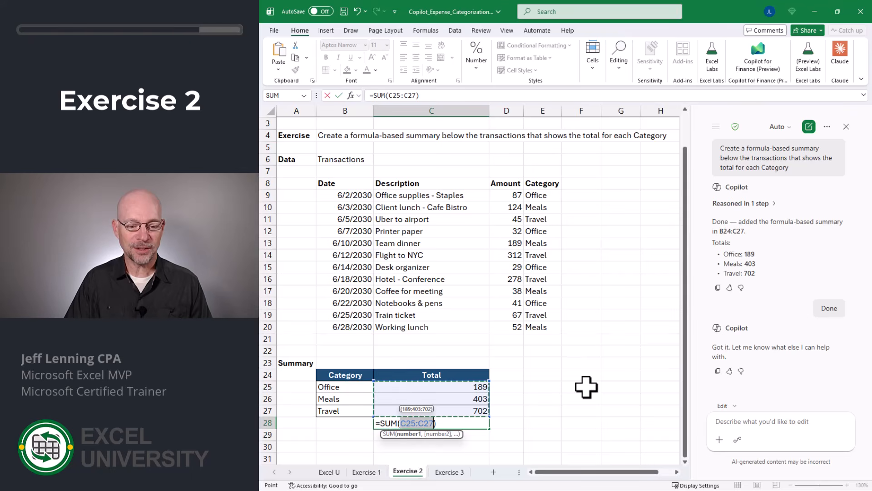
{"action": "key", "text": "Return"}
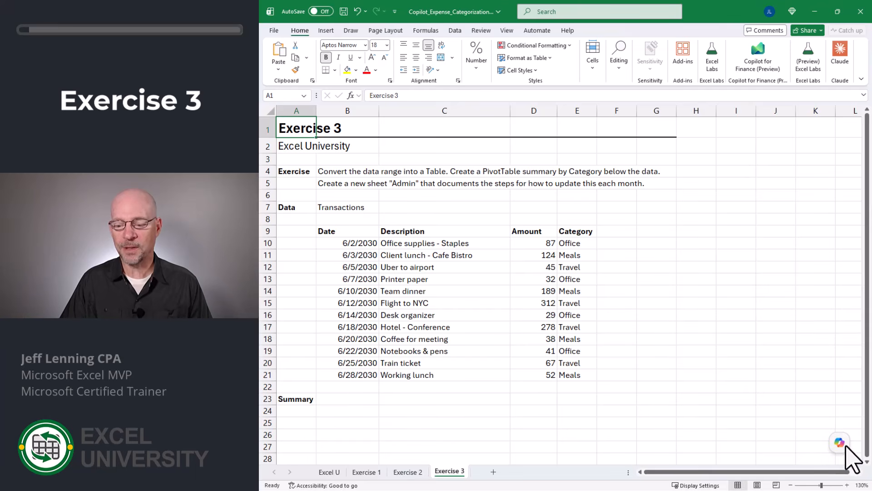
- Have Copilot convert Exercise 3's data to a Table, add a Category PivotTable below it and document monthly update steps in an "Admin" sheet; accept the edits
{"action": "mouse_move", "coordinate": [845, 448]}
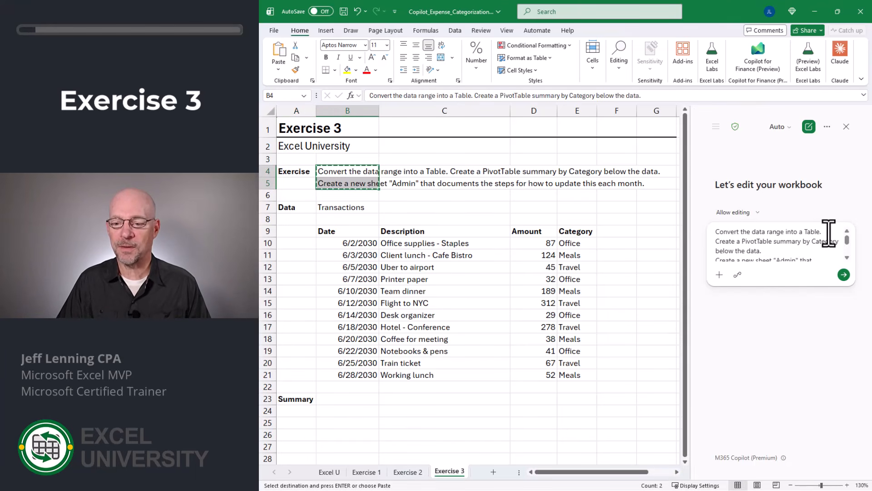
{"action": "scroll", "coordinate": [829, 233], "scroll_direction": "down", "scroll_amount": 2}
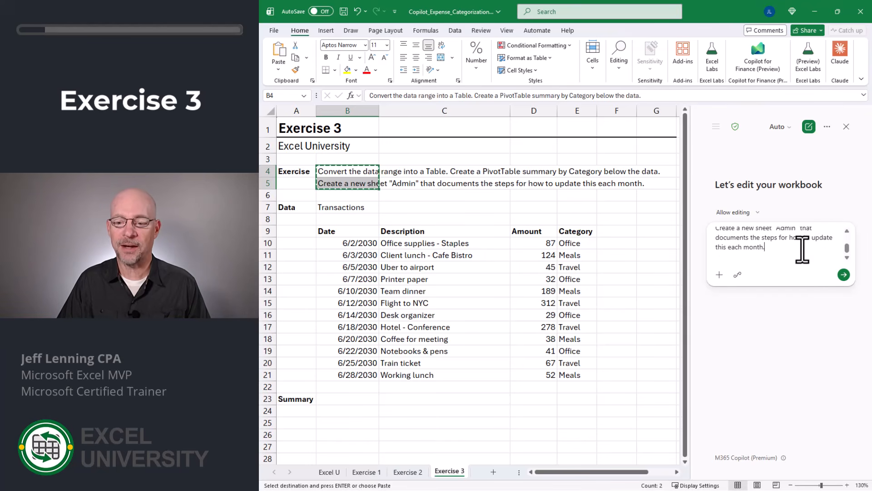
{"action": "key", "text": "Return"}
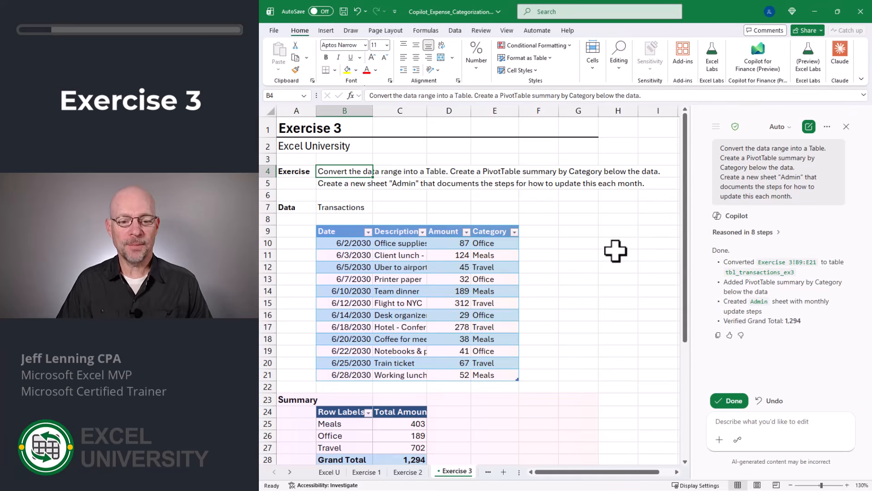
{"action": "left_click", "coordinate": [729, 401]}
- Examine the new transactions table and PivotTable on Exercise 3, comparing its grand total with the Exercise 2 summary total
{"action": "scroll", "coordinate": [585, 263], "scroll_direction": "down", "scroll_amount": 2}
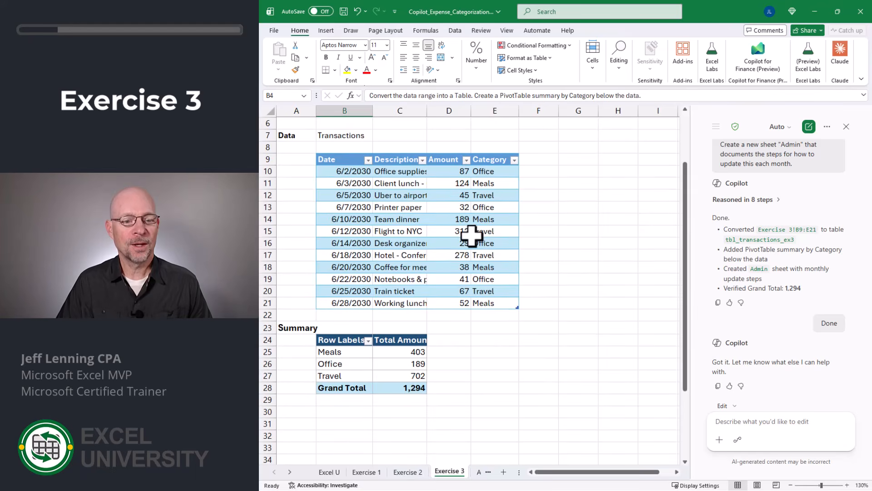
{"action": "left_click_drag", "start_coordinate": [362, 171], "coordinate": [429, 296]}
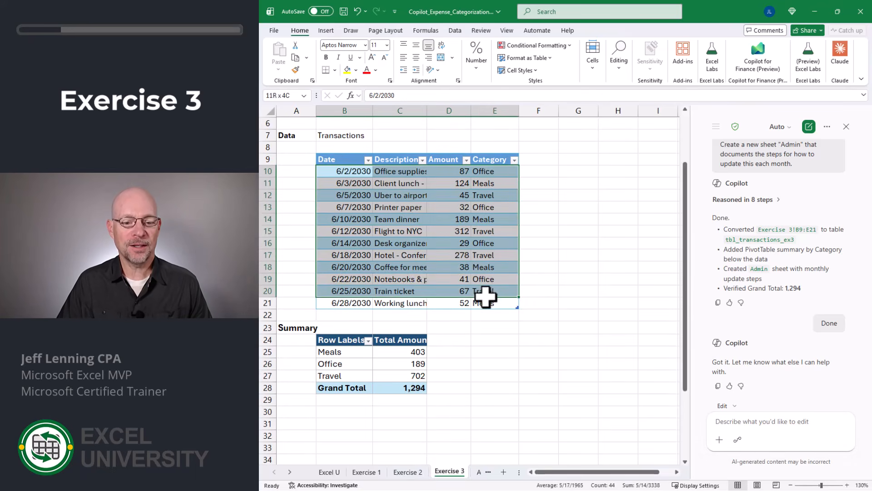
{"action": "left_click", "coordinate": [362, 171]}
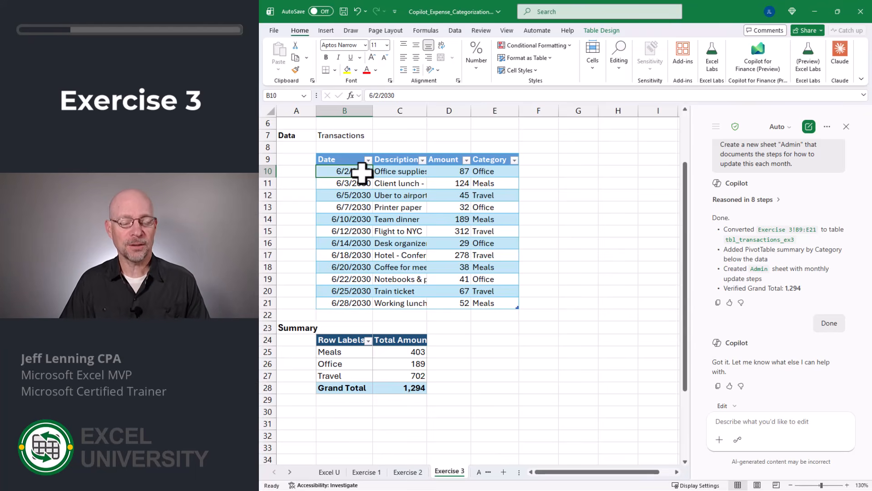
{"action": "left_click", "coordinate": [359, 352]}
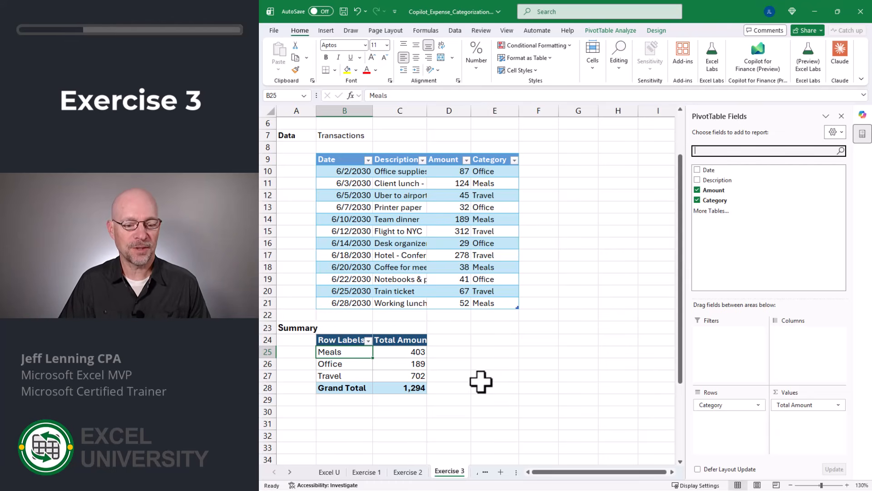
{"action": "left_click", "coordinate": [424, 390]}
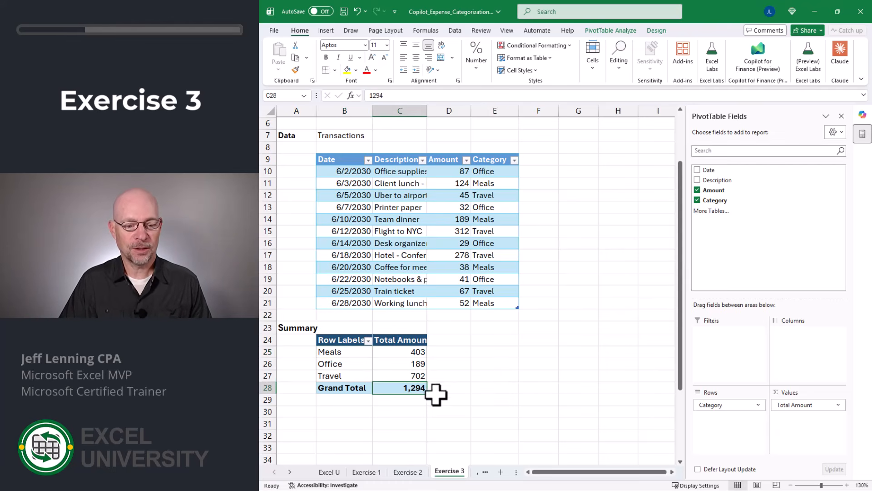
{"action": "left_click", "coordinate": [408, 472]}
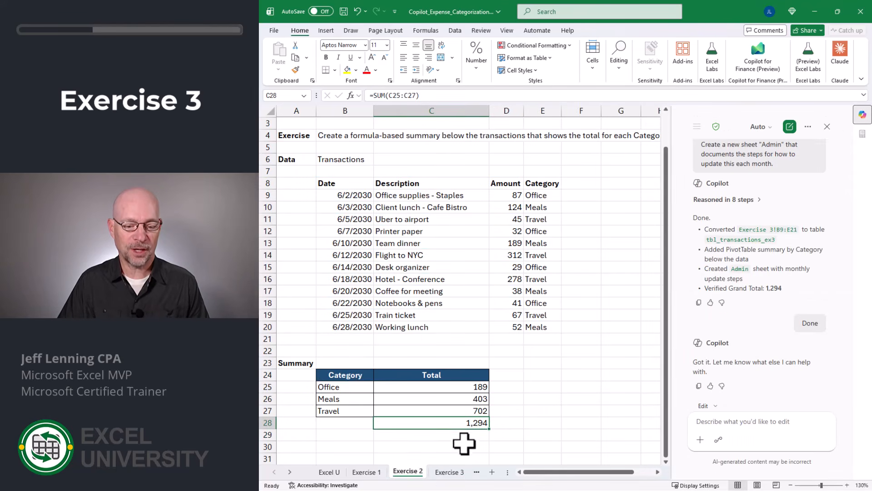
{"action": "left_click", "coordinate": [450, 472]}
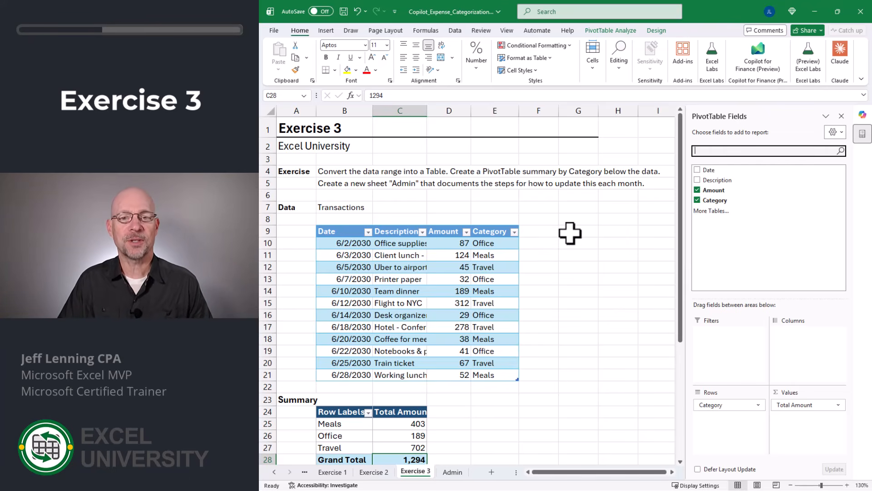
- Close the side pane and read through the monthly update steps documented on the Admin sheet
{"action": "left_click", "coordinate": [862, 115]}
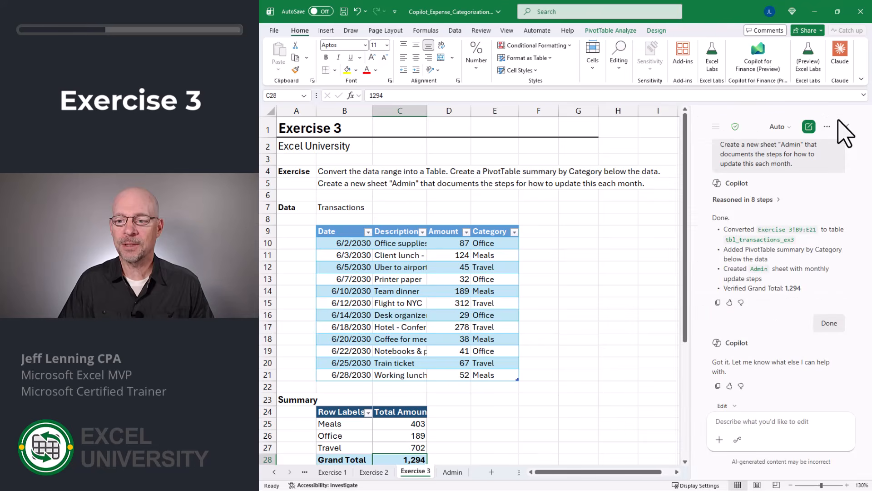
{"action": "left_click", "coordinate": [452, 472]}
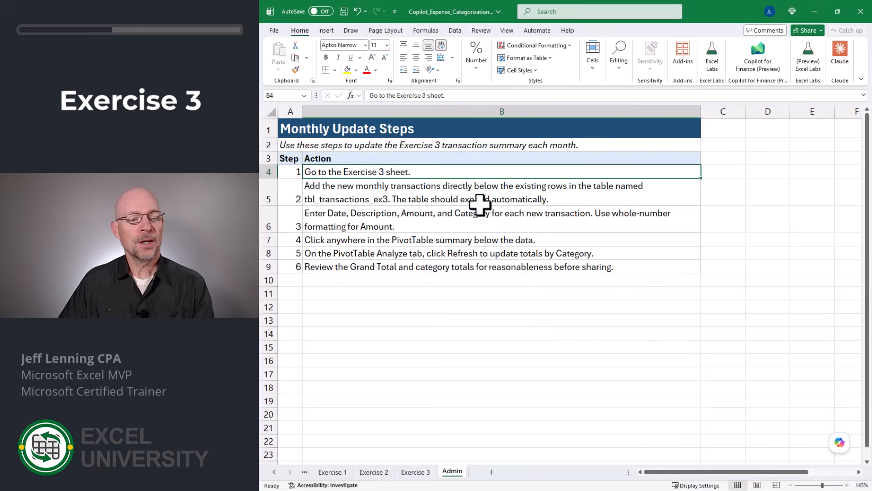
{"action": "left_click", "coordinate": [293, 144]}
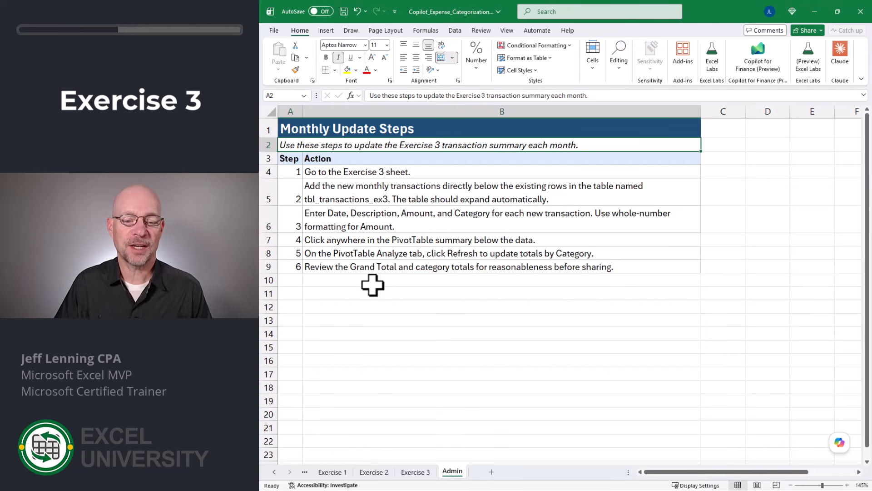
{"action": "left_click", "coordinate": [405, 172]}
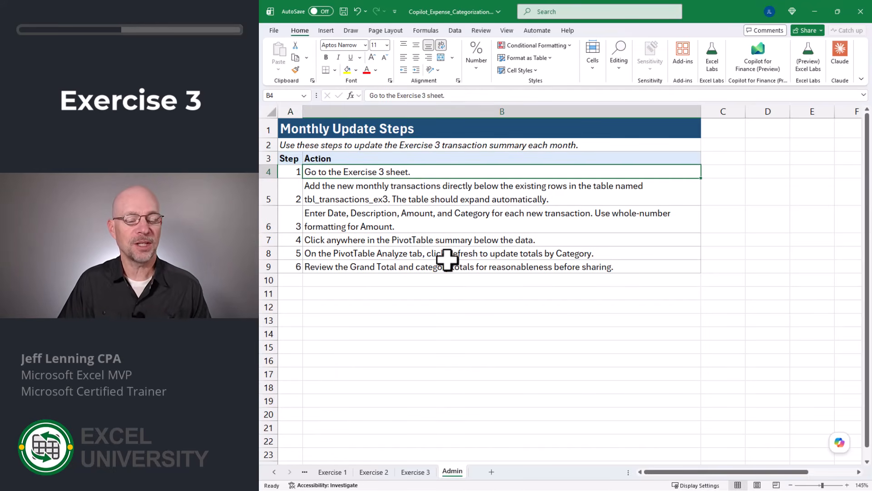
{"action": "left_click", "coordinate": [392, 198]}
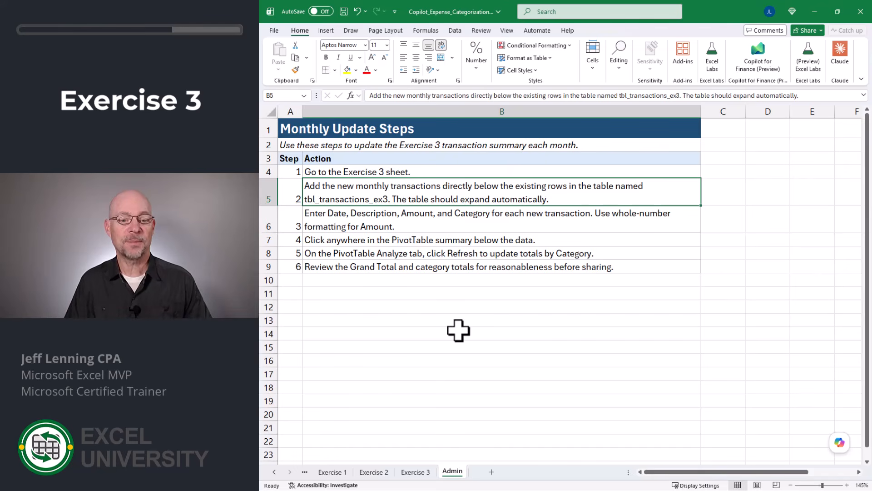
- Add a Total Row to the transactions table on the Exercise 3 sheet
{"action": "left_click", "coordinate": [415, 472]}
{"action": "scroll", "coordinate": [518, 326], "scroll_direction": "down", "scroll_amount": 2}
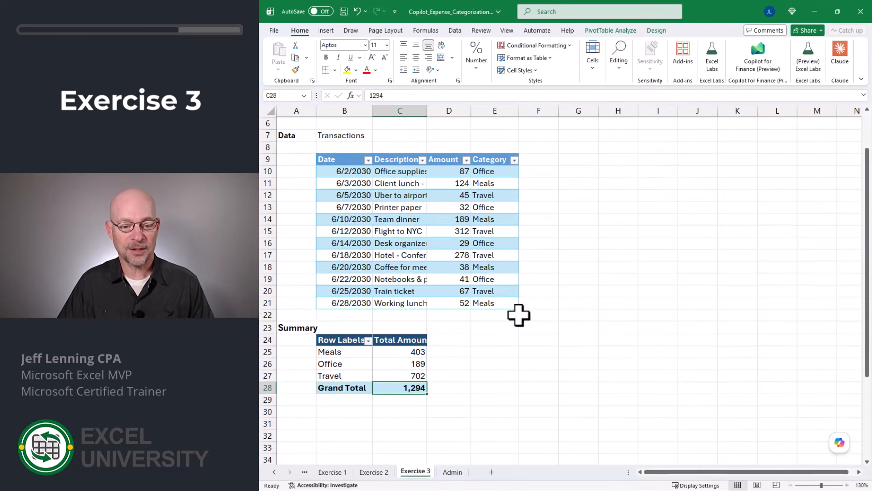
{"action": "left_click", "coordinate": [484, 171]}
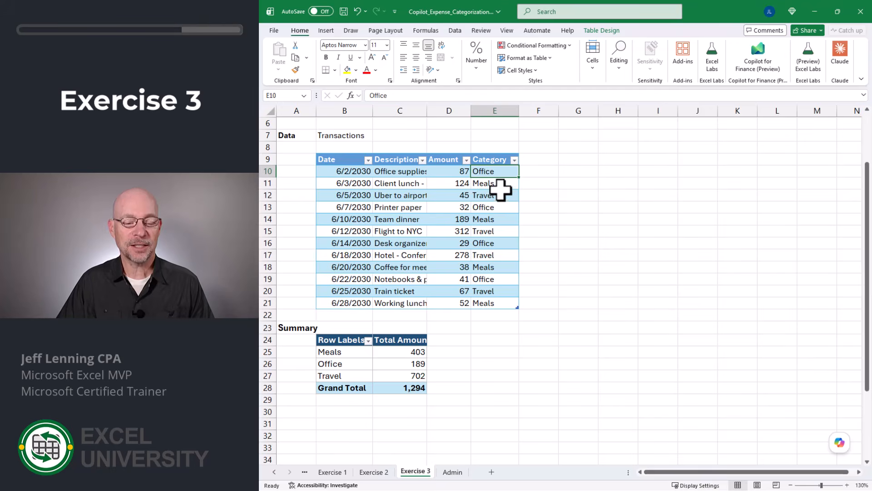
{"action": "left_click", "coordinate": [598, 32]}
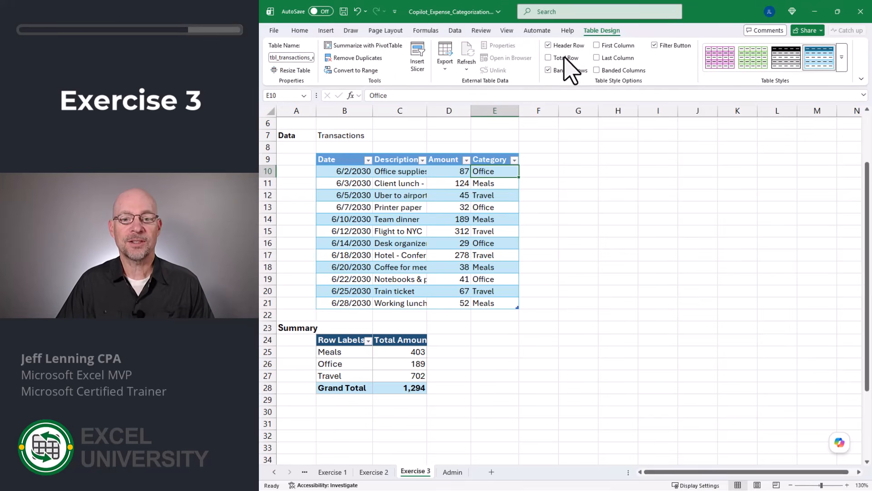
{"action": "left_click", "coordinate": [549, 58]}
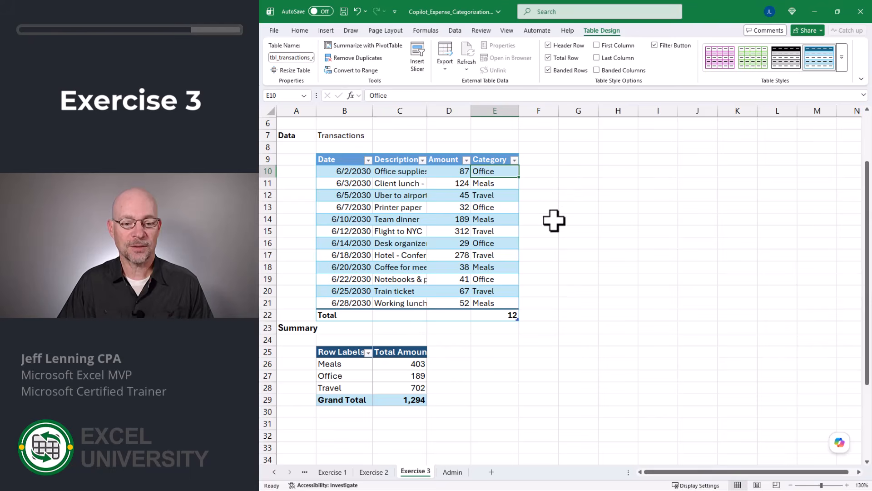
- Set the table's total row to Sum for the Amount column and None for the Category column
{"action": "left_click", "coordinate": [452, 313]}
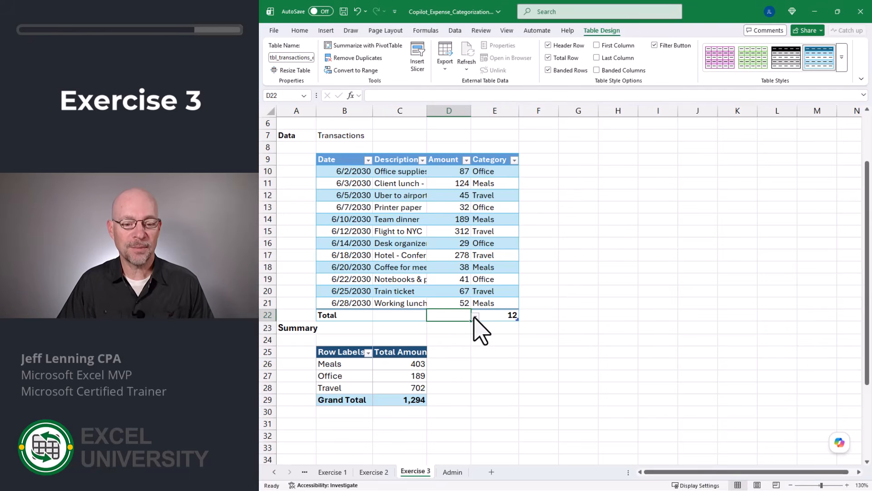
{"action": "left_click", "coordinate": [475, 316]}
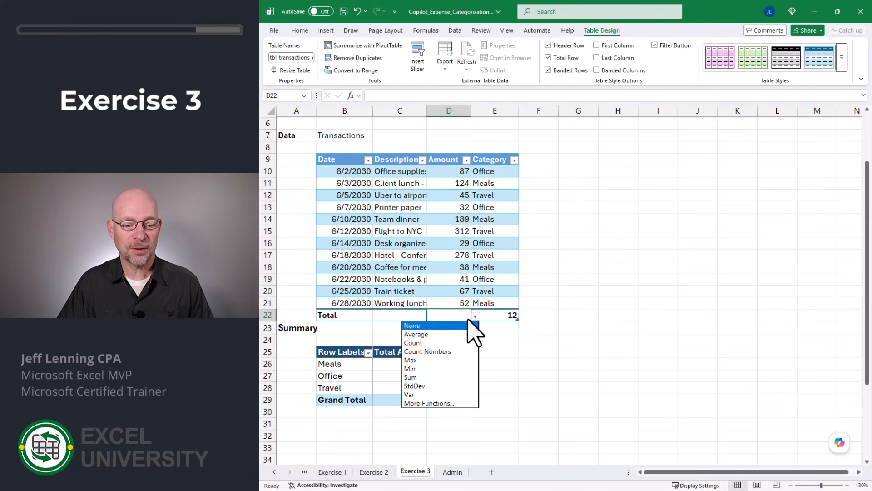
{"action": "left_click", "coordinate": [434, 382]}
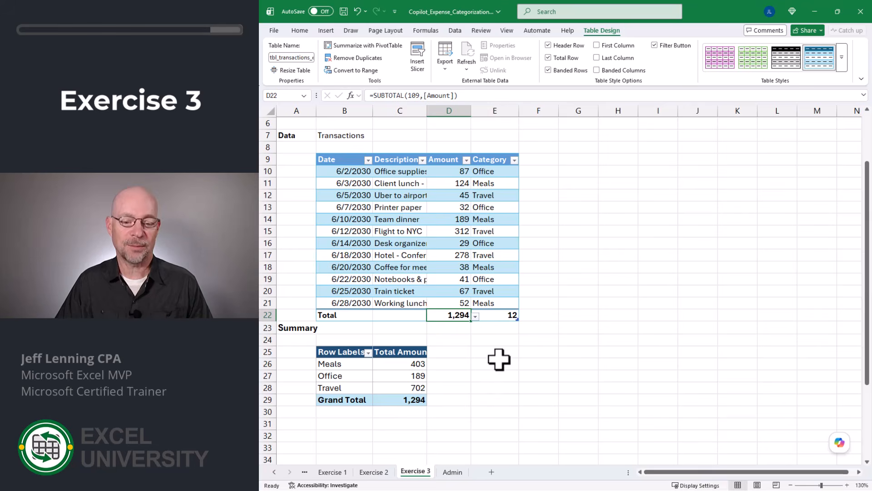
{"action": "left_click", "coordinate": [505, 317]}
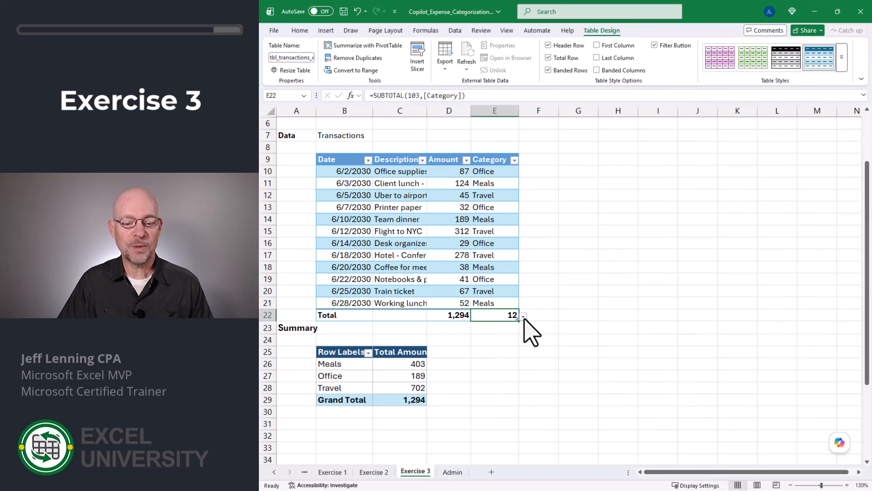
{"action": "left_click", "coordinate": [523, 317]}
{"action": "left_click", "coordinate": [504, 324]}
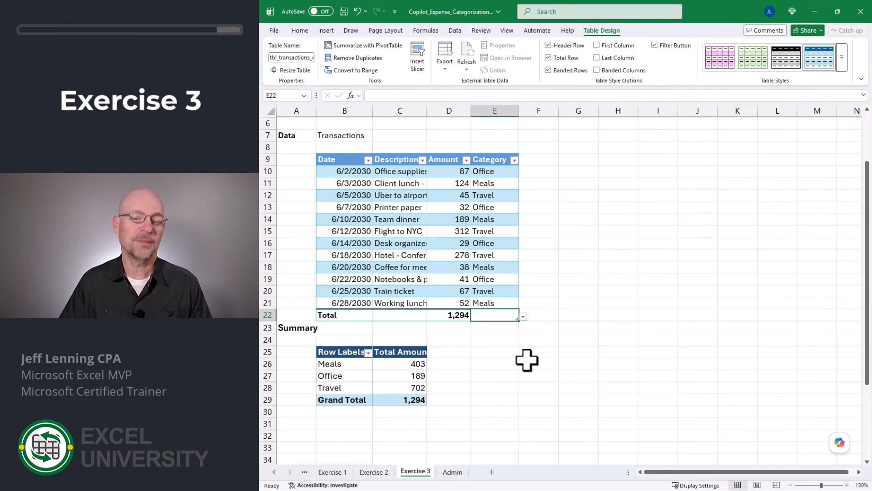